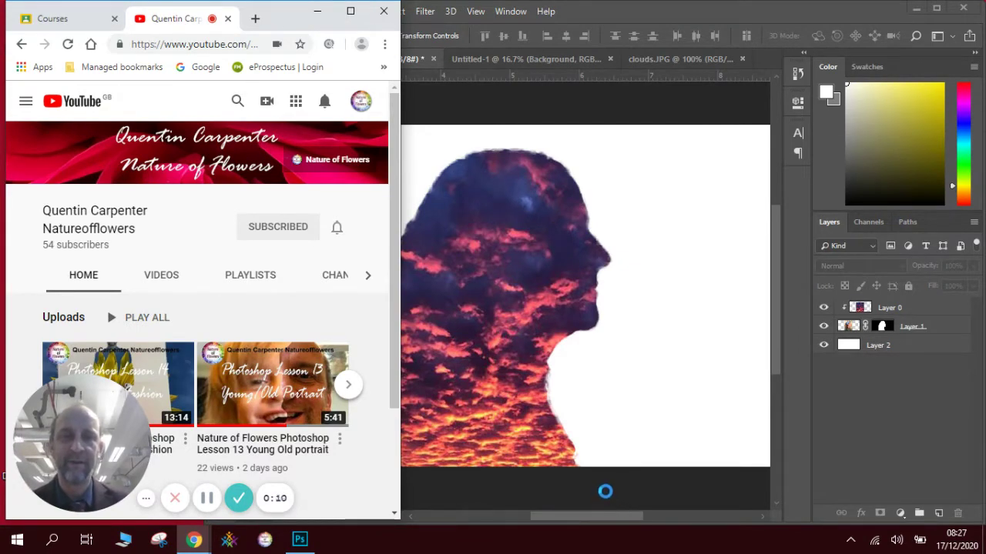
Bring Photoshop in front of Chrome, showing the finished clouds-face example in clouds face 2-Recovered.psd.
{"action": "left_click", "coordinate": [607, 495]}
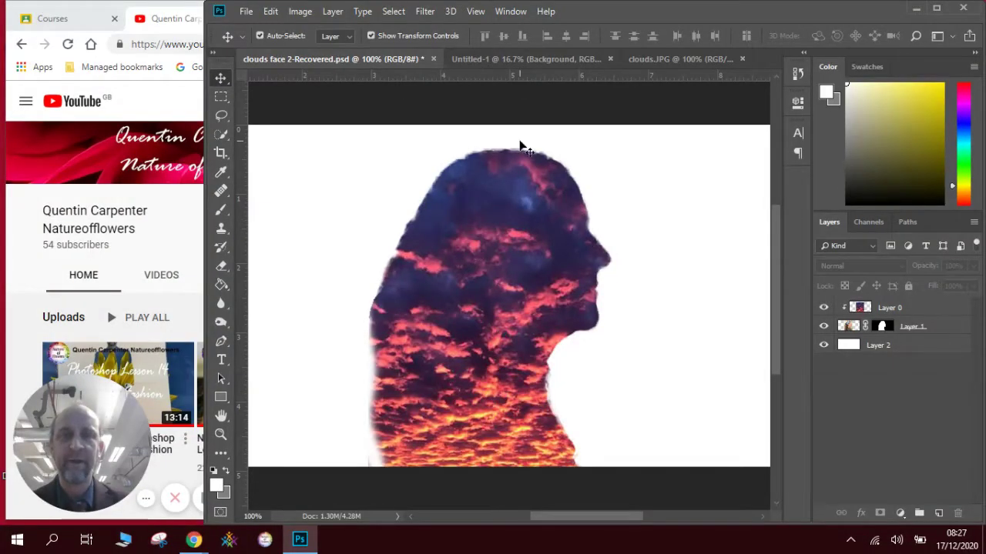
In Untitled-1, show Layer 1's side-profile portrait, keep the clouds Layer 2 hidden, and select Layer 1.
{"action": "left_click", "coordinate": [534, 62]}
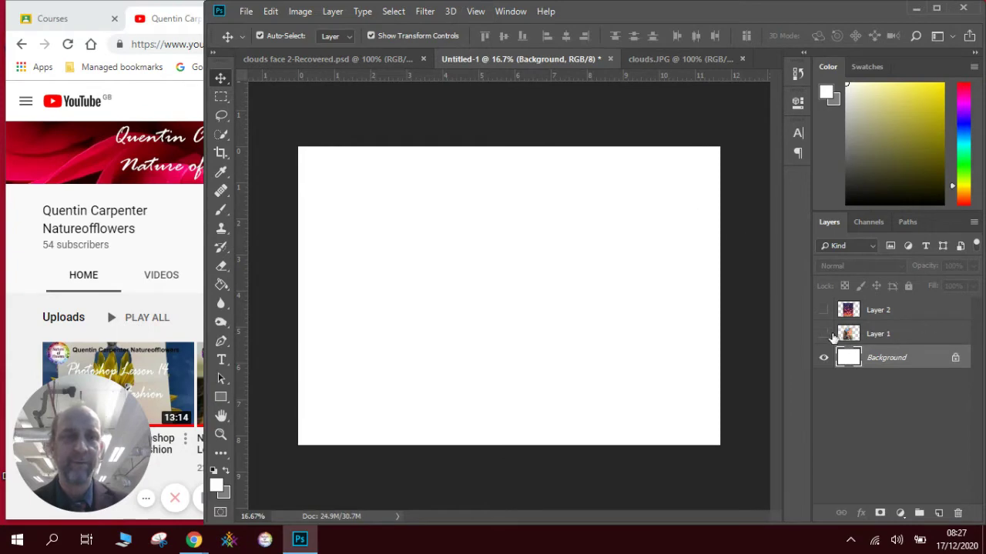
{"action": "left_click", "coordinate": [895, 337]}
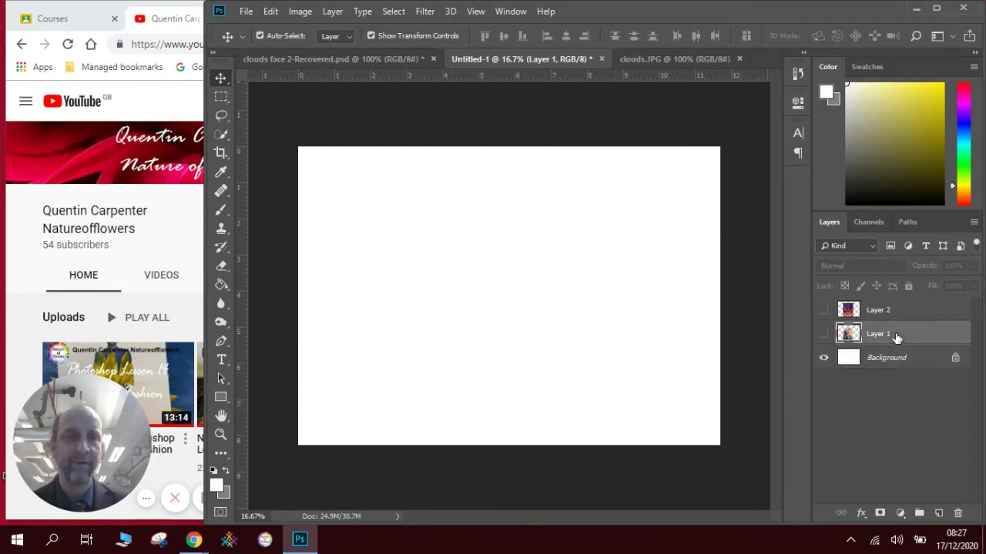
{"action": "left_click", "coordinate": [824, 335]}
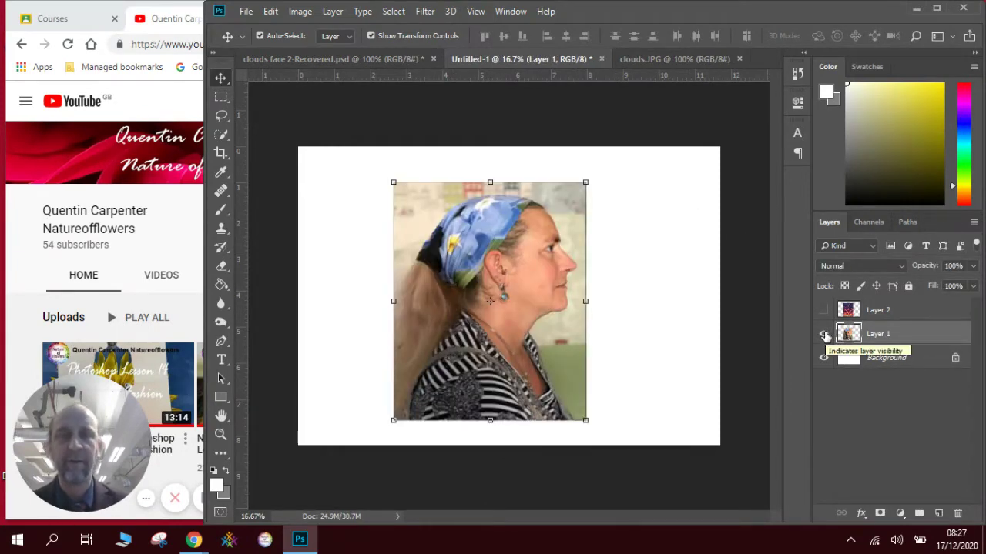
{"action": "left_click", "coordinate": [893, 311]}
{"action": "left_click", "coordinate": [824, 310]}
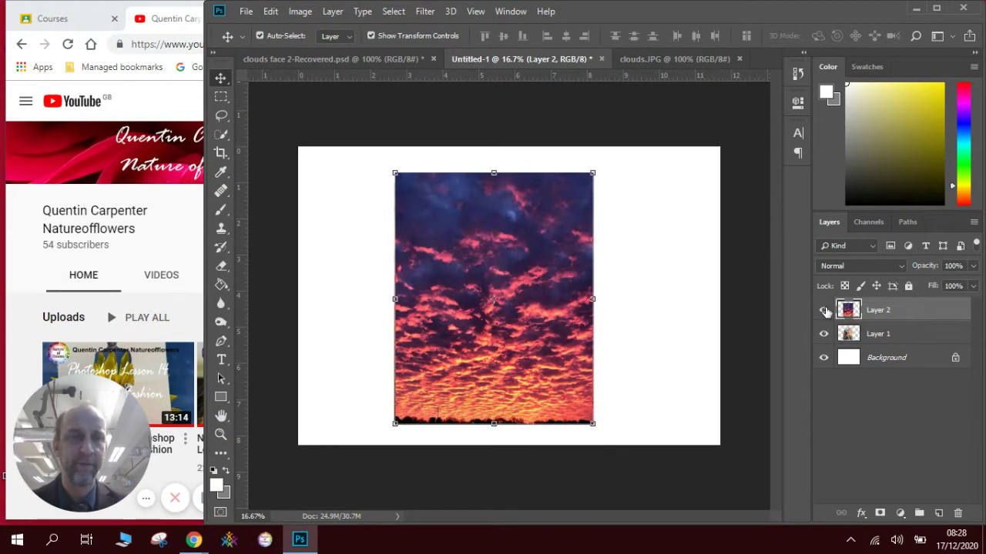
{"action": "left_click", "coordinate": [824, 310]}
{"action": "left_click", "coordinate": [887, 338]}
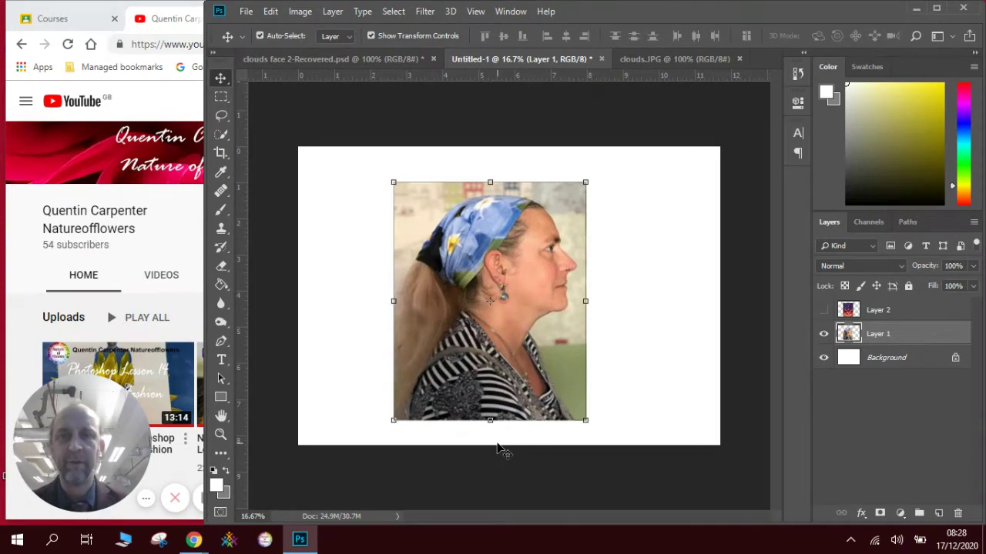
{"action": "left_click", "coordinate": [222, 266]}
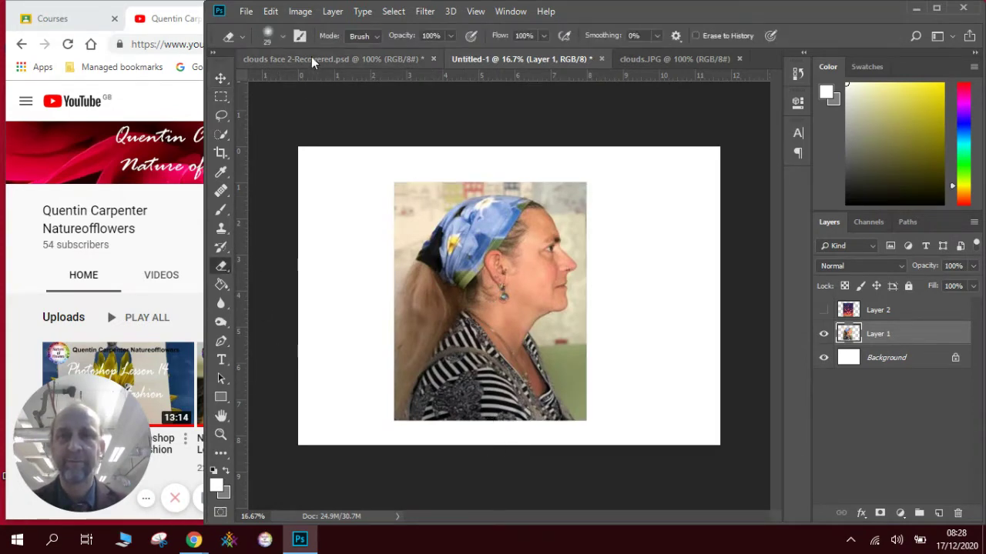
{"action": "left_click", "coordinate": [283, 36]}
{"action": "mouse_move", "coordinate": [294, 80]}
{"action": "left_mouse_down"}
{"action": "mouse_move", "coordinate": [318, 84]}
{"action": "mouse_move", "coordinate": [330, 106]}
{"action": "left_mouse_up"}
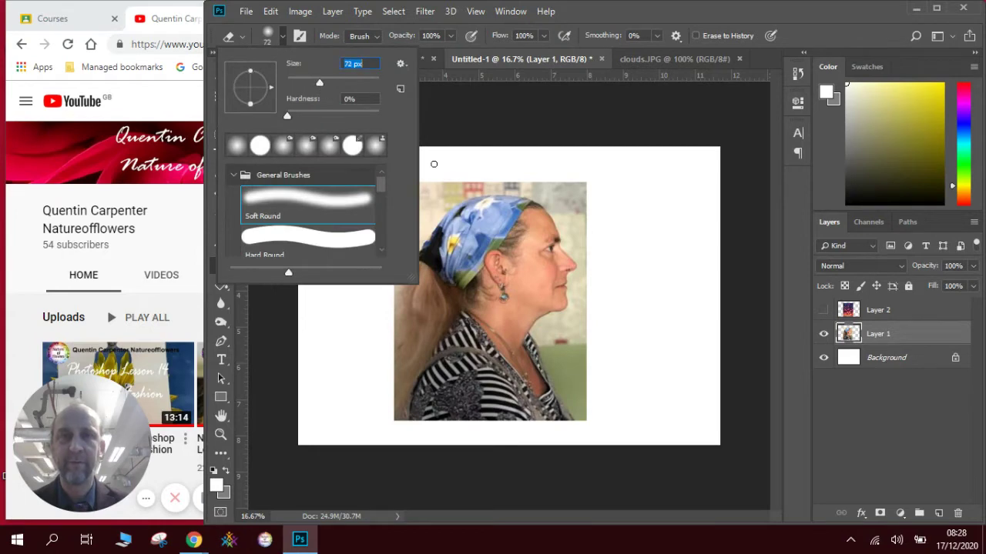
{"action": "left_click", "coordinate": [461, 166]}
{"action": "mouse_move", "coordinate": [457, 190]}
{"action": "left_mouse_down"}
{"action": "mouse_move", "coordinate": [425, 216]}
{"action": "mouse_move", "coordinate": [496, 189]}
{"action": "mouse_move", "coordinate": [536, 188]}
{"action": "mouse_move", "coordinate": [557, 211]}
{"action": "mouse_move", "coordinate": [582, 268]}
{"action": "mouse_move", "coordinate": [572, 276]}
{"action": "mouse_move", "coordinate": [574, 312]}
{"action": "mouse_move", "coordinate": [552, 320]}
{"action": "mouse_move", "coordinate": [542, 343]}
{"action": "mouse_move", "coordinate": [589, 432]}
{"action": "mouse_move", "coordinate": [578, 397]}
{"action": "mouse_move", "coordinate": [592, 245]}
{"action": "mouse_move", "coordinate": [583, 199]}
{"action": "mouse_move", "coordinate": [572, 184]}
{"action": "mouse_move", "coordinate": [485, 177]}
{"action": "mouse_move", "coordinate": [428, 197]}
{"action": "mouse_move", "coordinate": [387, 233]}
{"action": "mouse_move", "coordinate": [429, 214]}
{"action": "left_mouse_up"}
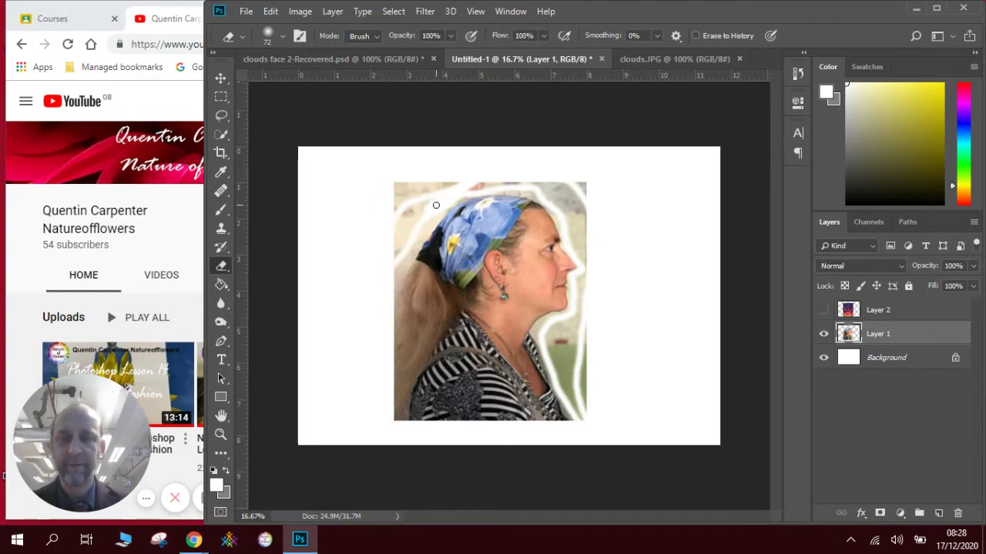
{"action": "key", "text": "ctrl+z"}
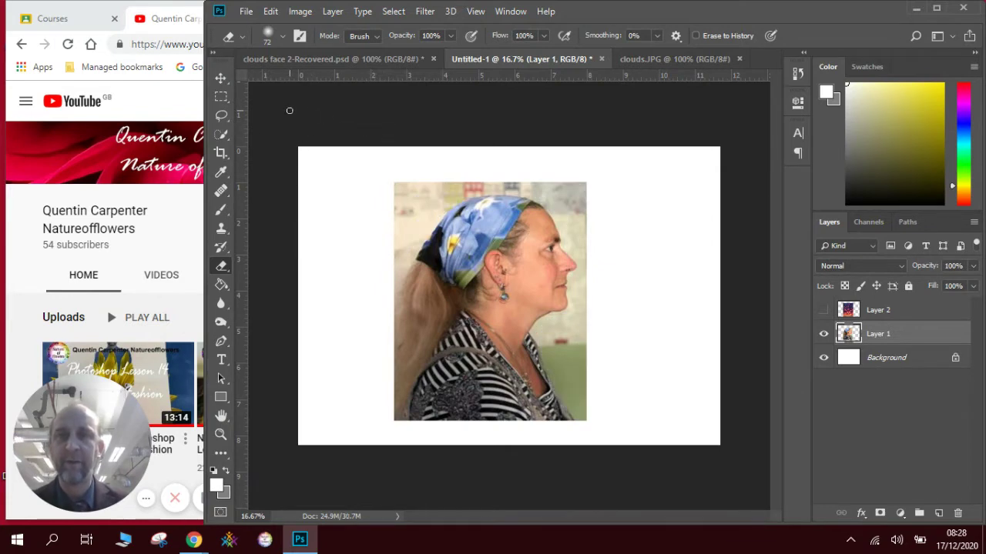
With Quick Selection, enter Select and Mask and set Transparency to 43% and Smooth to 3.
{"action": "left_click", "coordinate": [221, 135]}
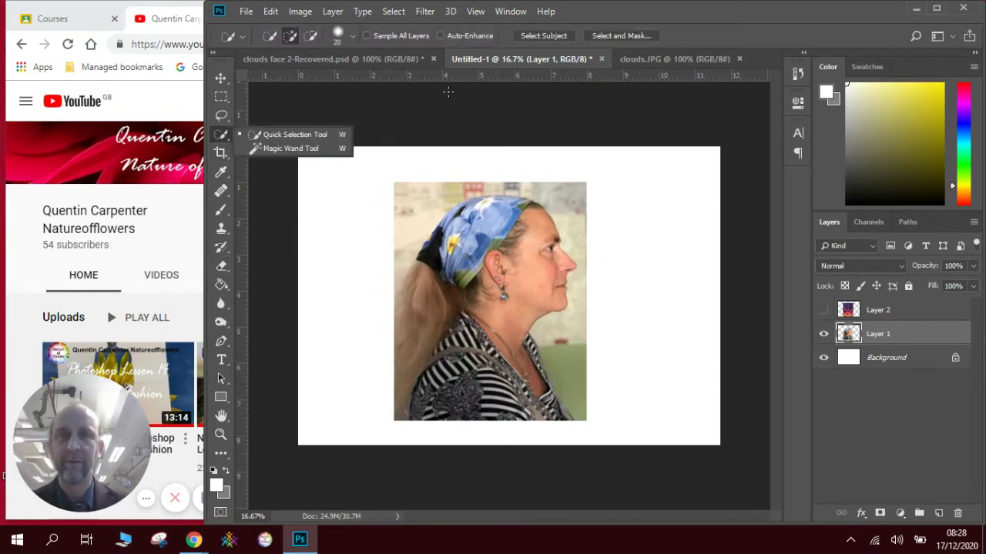
{"action": "left_click", "coordinate": [621, 36]}
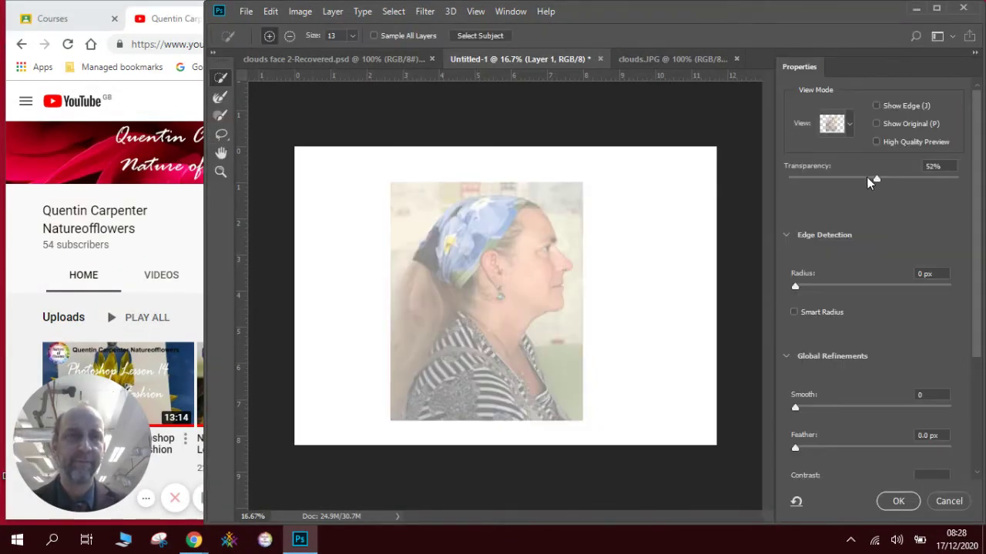
{"action": "mouse_move", "coordinate": [875, 178]}
{"action": "left_mouse_down"}
{"action": "mouse_move", "coordinate": [778, 178]}
{"action": "mouse_move", "coordinate": [874, 177]}
{"action": "mouse_move", "coordinate": [861, 179]}
{"action": "left_mouse_up"}
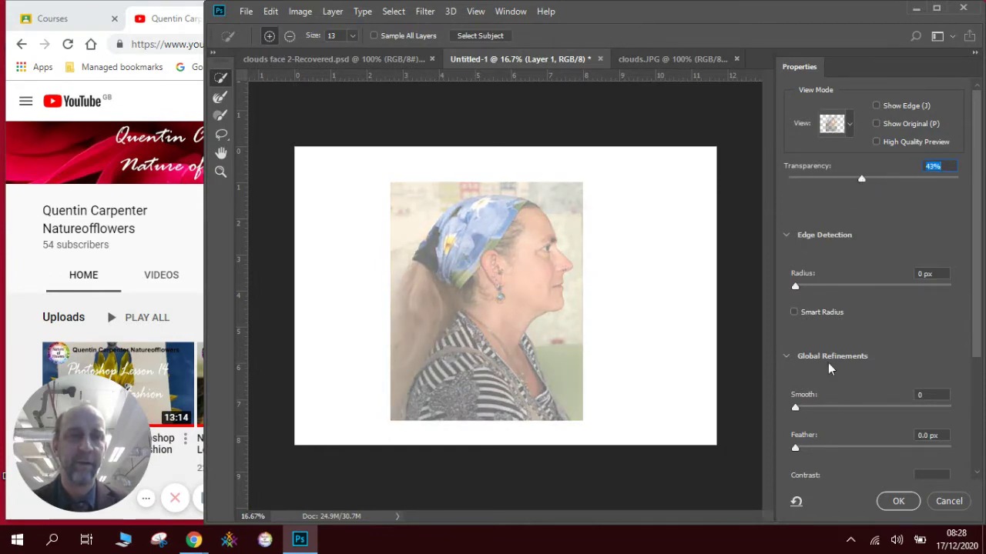
{"action": "left_click_drag", "start_coordinate": [795, 408], "coordinate": [798, 410]}
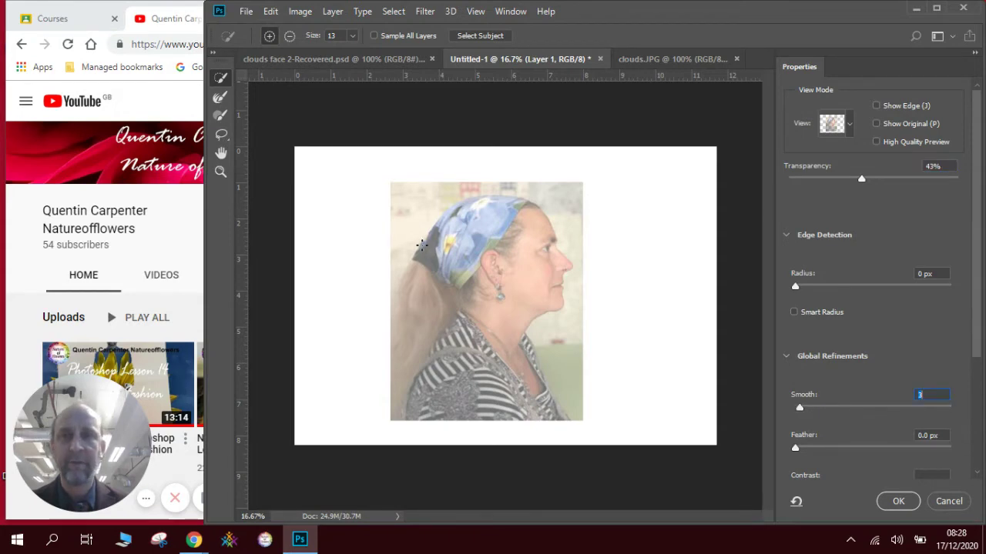
Set the brush size to 71 and add the headscarf and shirt to the selection.
{"action": "left_click", "coordinate": [352, 36]}
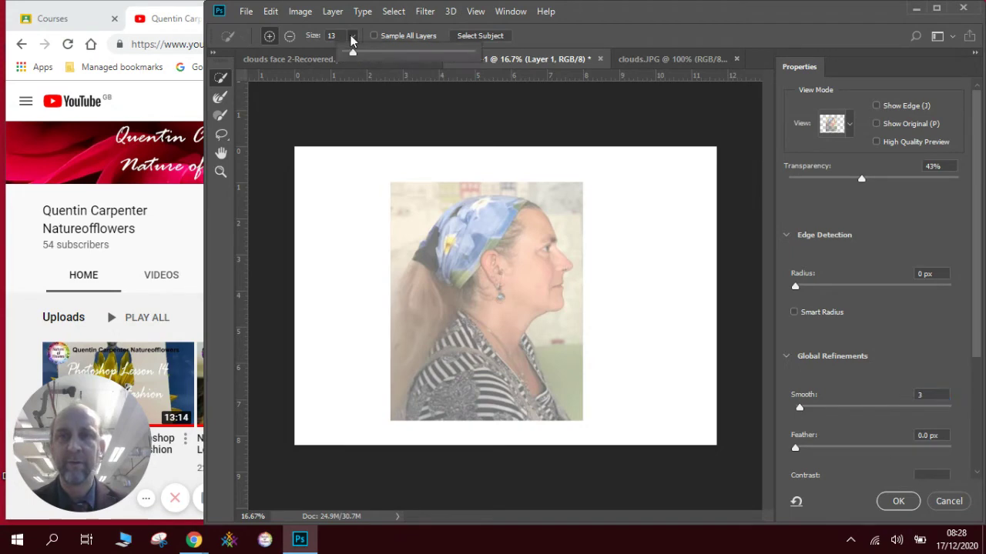
{"action": "left_click_drag", "start_coordinate": [354, 49], "coordinate": [387, 54]}
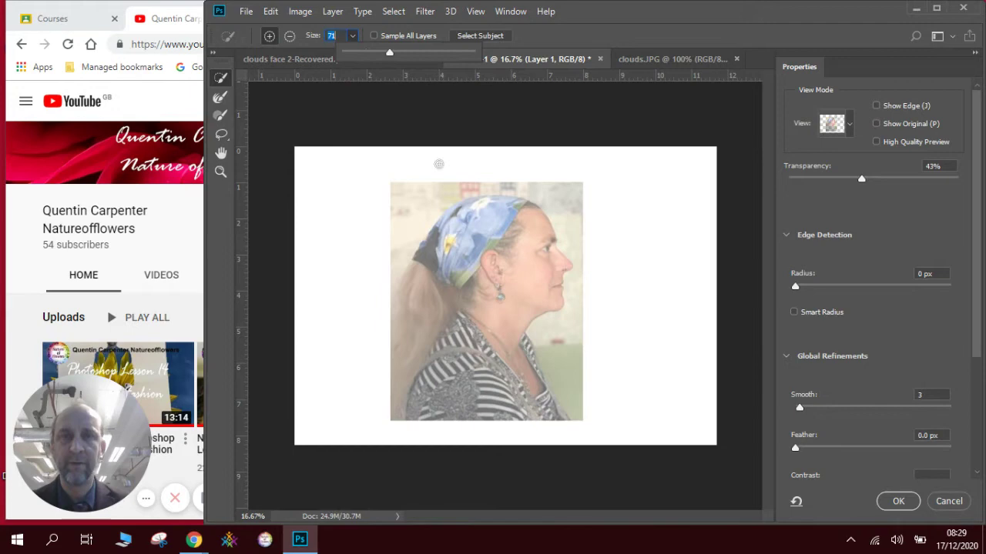
{"action": "left_click", "coordinate": [493, 205]}
{"action": "mouse_move", "coordinate": [493, 206]}
{"action": "left_mouse_down"}
{"action": "mouse_move", "coordinate": [508, 207]}
{"action": "mouse_move", "coordinate": [479, 205]}
{"action": "mouse_move", "coordinate": [432, 243]}
{"action": "mouse_move", "coordinate": [414, 310]}
{"action": "left_mouse_up"}
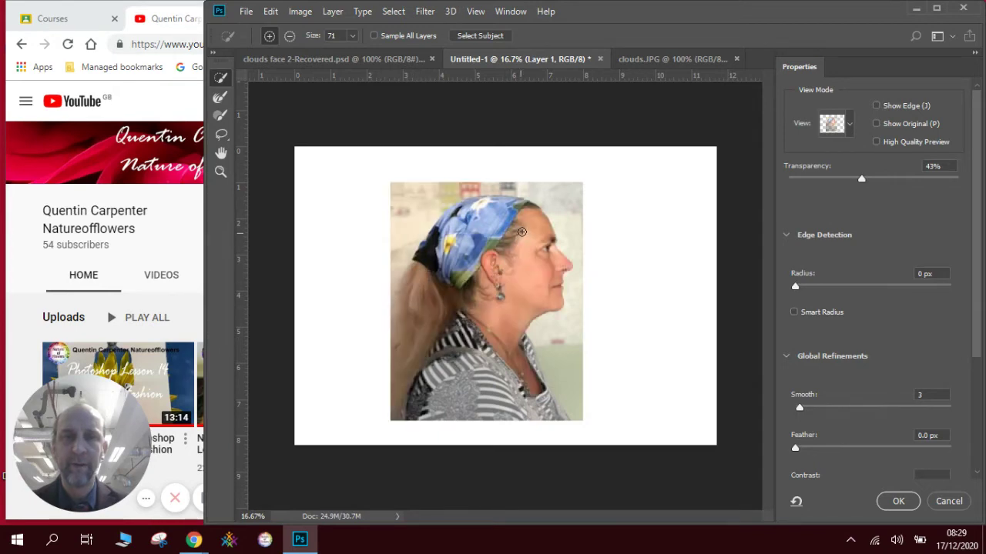
{"action": "mouse_move", "coordinate": [493, 379]}
{"action": "left_mouse_down"}
{"action": "mouse_move", "coordinate": [512, 402]}
{"action": "mouse_move", "coordinate": [531, 401]}
{"action": "left_mouse_up"}
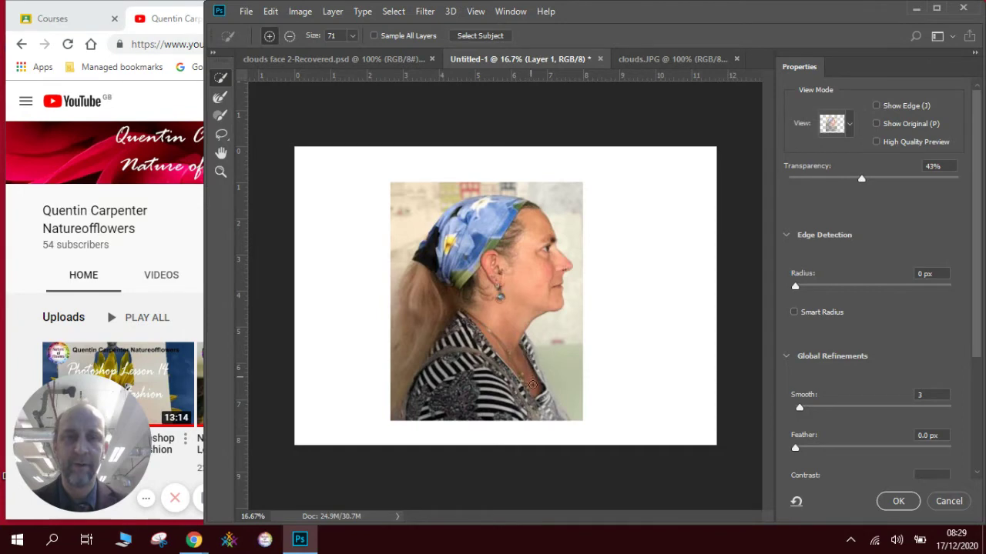
{"action": "left_click_drag", "start_coordinate": [541, 404], "coordinate": [549, 415]}
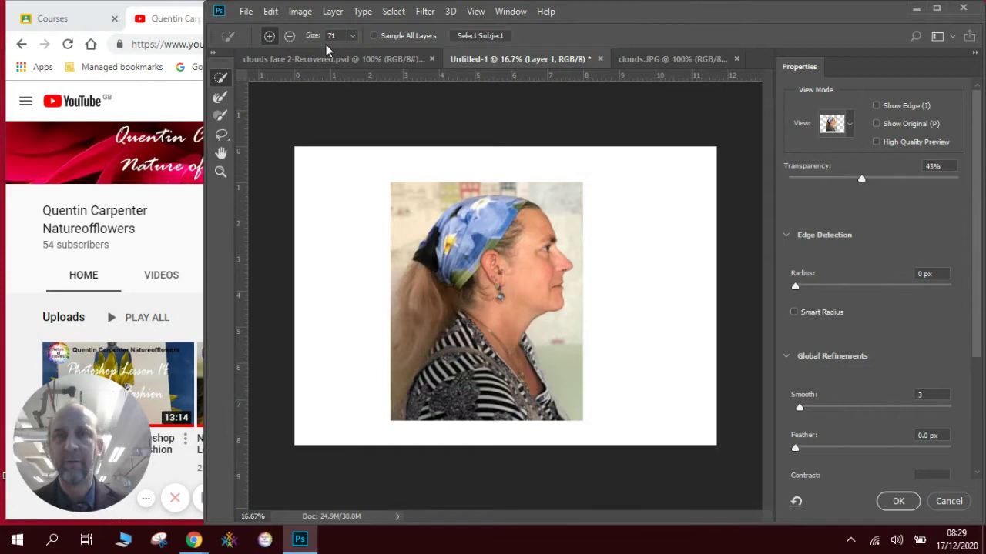
Subtract background around the hair edge from the selection, checking it at higher overlay transparency.
{"action": "left_click", "coordinate": [289, 35]}
{"action": "left_click_drag", "start_coordinate": [413, 199], "coordinate": [444, 181]}
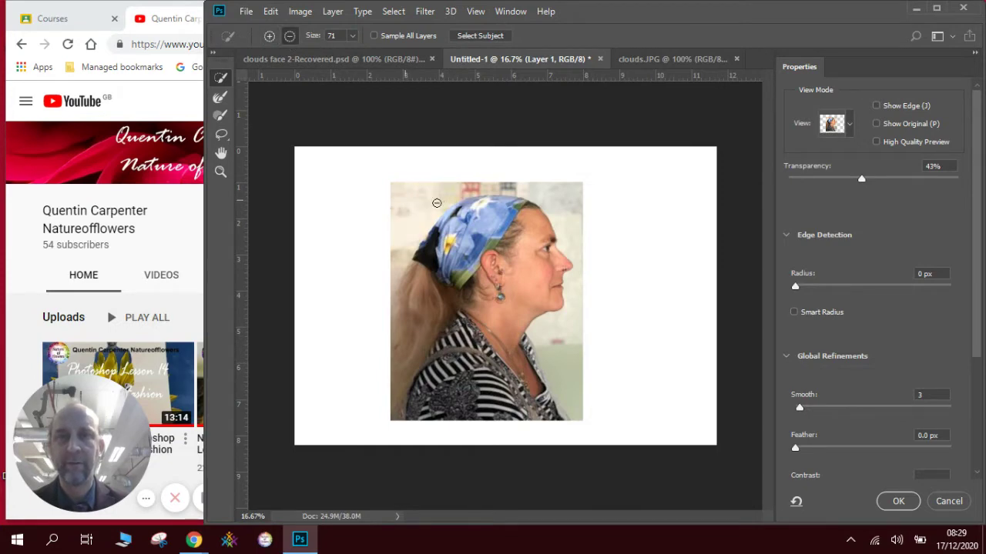
{"action": "mouse_move", "coordinate": [418, 216]}
{"action": "left_mouse_down"}
{"action": "mouse_move", "coordinate": [390, 279]}
{"action": "mouse_move", "coordinate": [395, 255]}
{"action": "mouse_move", "coordinate": [479, 186]}
{"action": "left_mouse_up"}
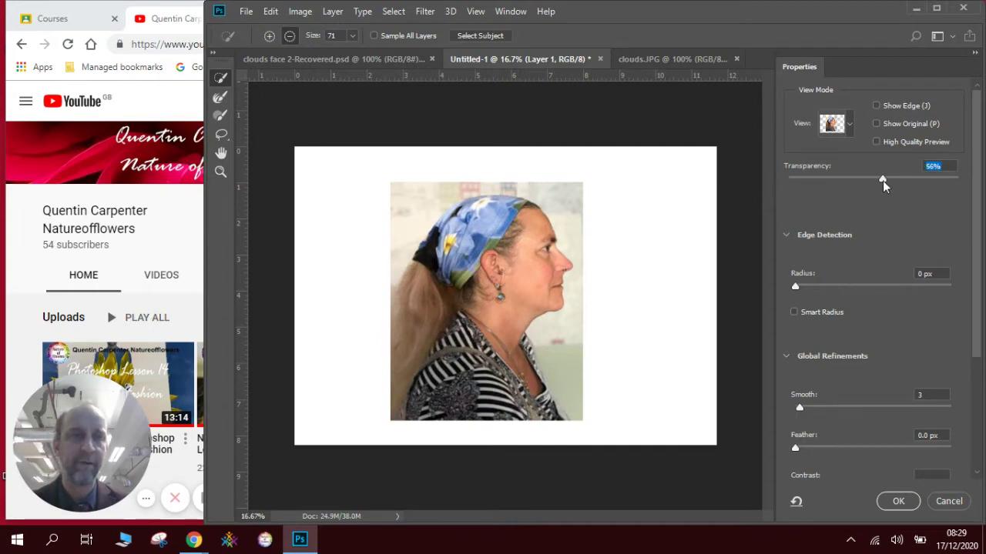
{"action": "left_click_drag", "start_coordinate": [882, 180], "coordinate": [942, 180]}
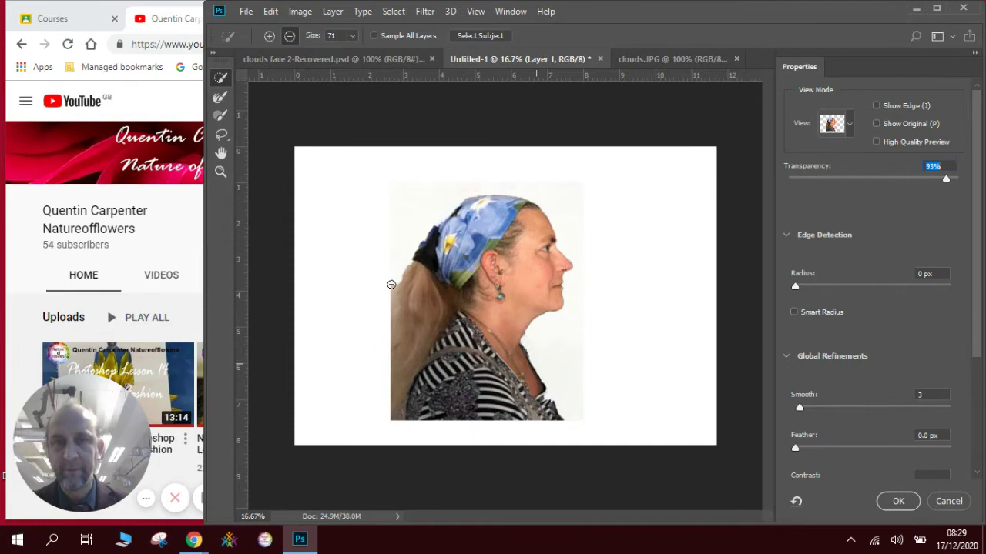
{"action": "left_click_drag", "start_coordinate": [391, 284], "coordinate": [390, 368]}
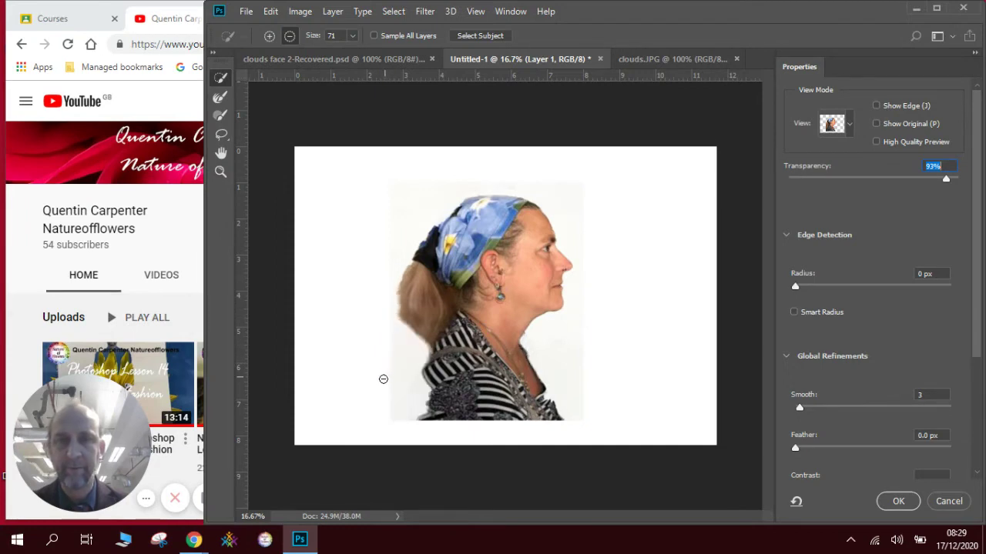
Add the ponytail's lower left edge back and raise Smooth to 16.
{"action": "left_click", "coordinate": [269, 37]}
{"action": "mouse_move", "coordinate": [435, 355]}
{"action": "left_mouse_down"}
{"action": "mouse_move", "coordinate": [425, 344]}
{"action": "mouse_move", "coordinate": [405, 412]}
{"action": "mouse_move", "coordinate": [419, 369]}
{"action": "mouse_move", "coordinate": [409, 335]}
{"action": "mouse_move", "coordinate": [412, 358]}
{"action": "mouse_move", "coordinate": [396, 377]}
{"action": "mouse_move", "coordinate": [409, 360]}
{"action": "left_mouse_up"}
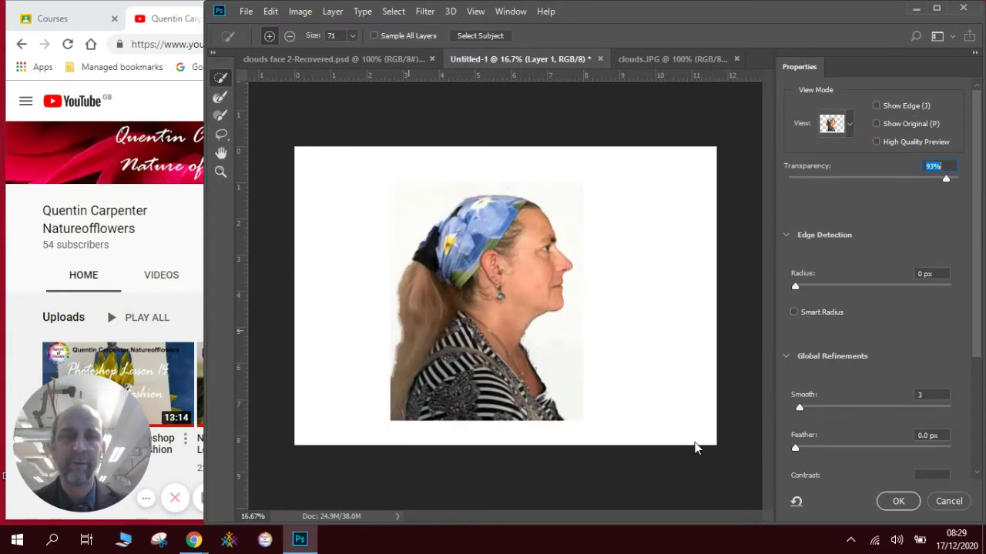
{"action": "left_click_drag", "start_coordinate": [804, 405], "coordinate": [837, 412]}
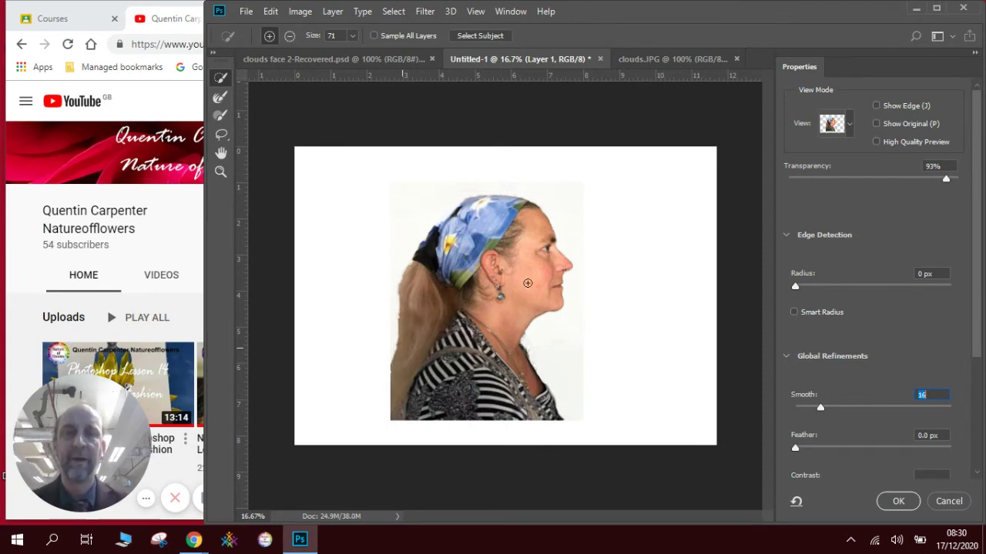
Output the refined selection as a layer mask and move the woman's cut-out down and left.
{"action": "left_click", "coordinate": [898, 502]}
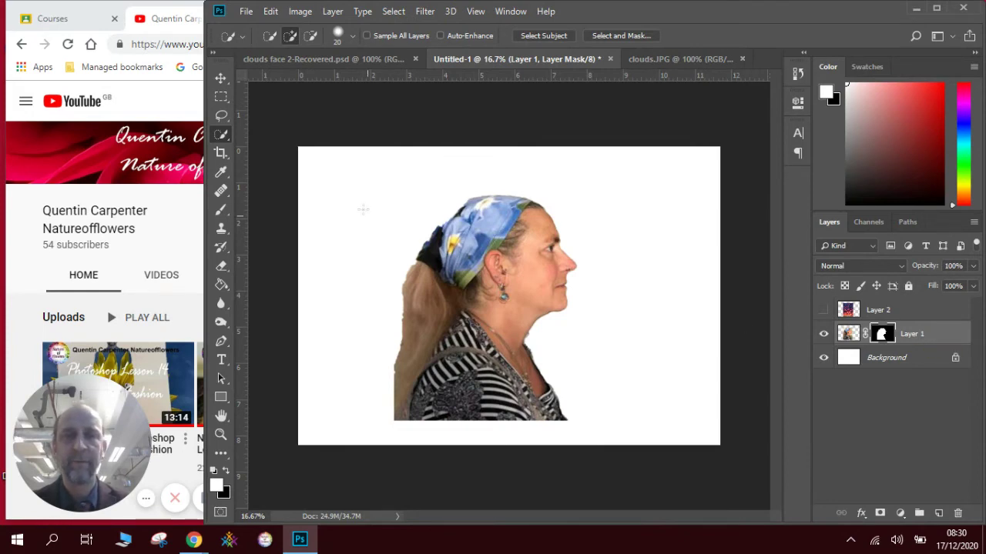
{"action": "left_click", "coordinate": [221, 78]}
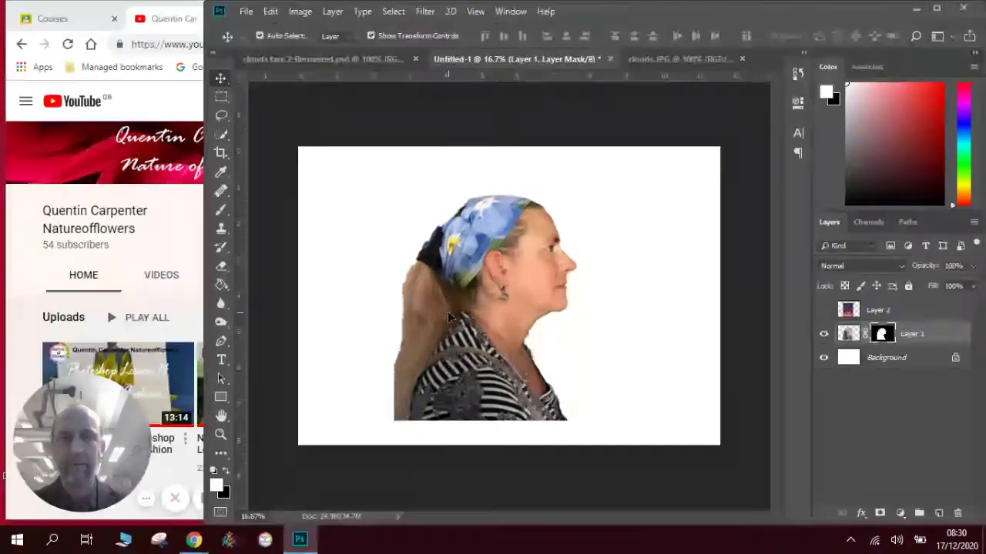
{"action": "left_click_drag", "start_coordinate": [448, 311], "coordinate": [433, 337]}
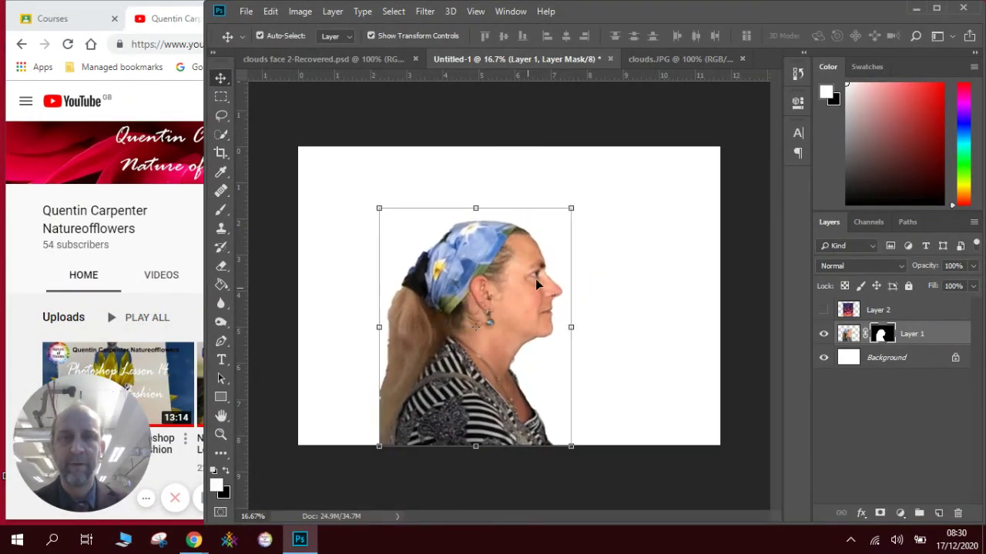
Scale the woman's figure to about 124% and set it lower on the canvas.
{"action": "left_click", "coordinate": [570, 208]}
{"action": "left_click_drag", "start_coordinate": [570, 209], "coordinate": [632, 160]}
{"action": "left_click_drag", "start_coordinate": [567, 217], "coordinate": [563, 227]}
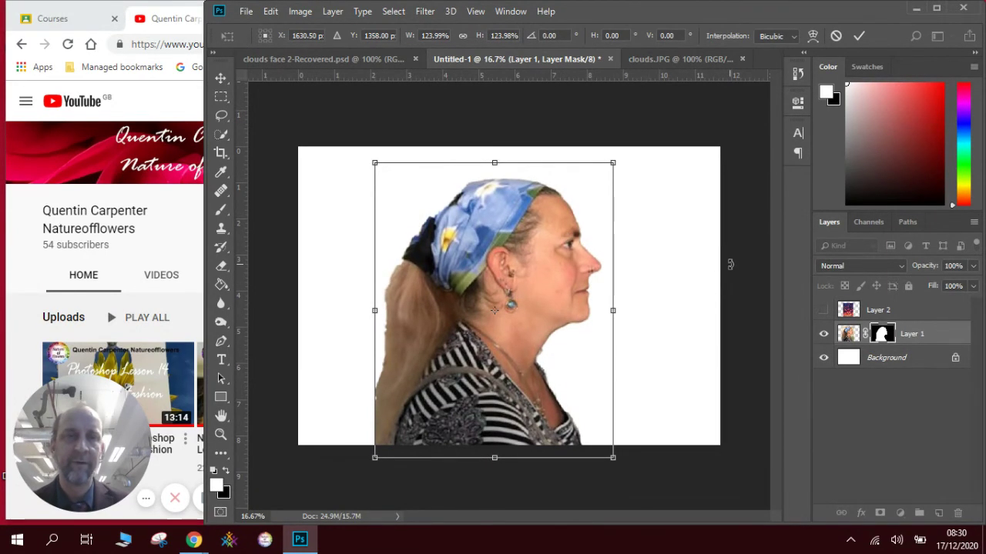
{"action": "key", "text": "Return"}
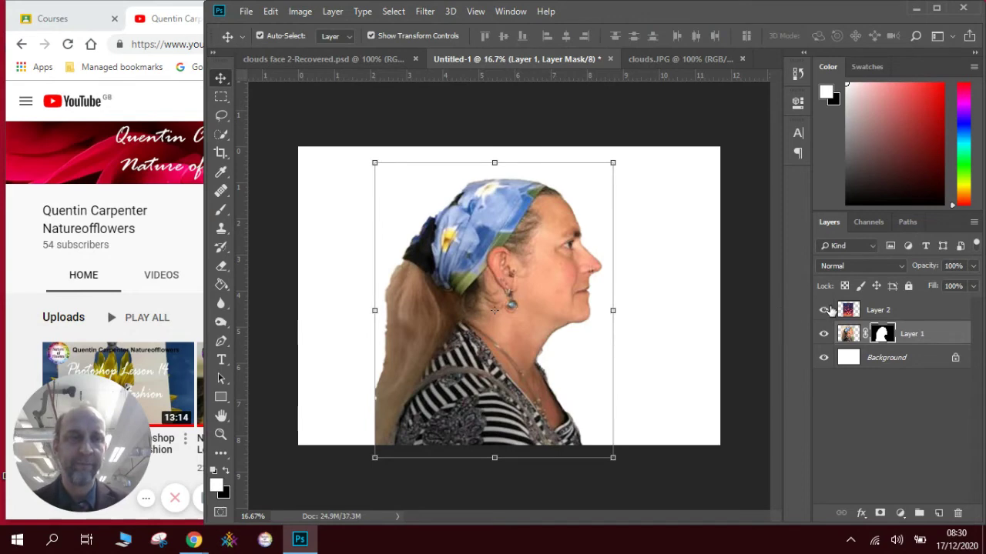
Make the clouds Layer 2 visible and commit the pending transform on the woman's layer.
{"action": "left_click", "coordinate": [825, 309]}
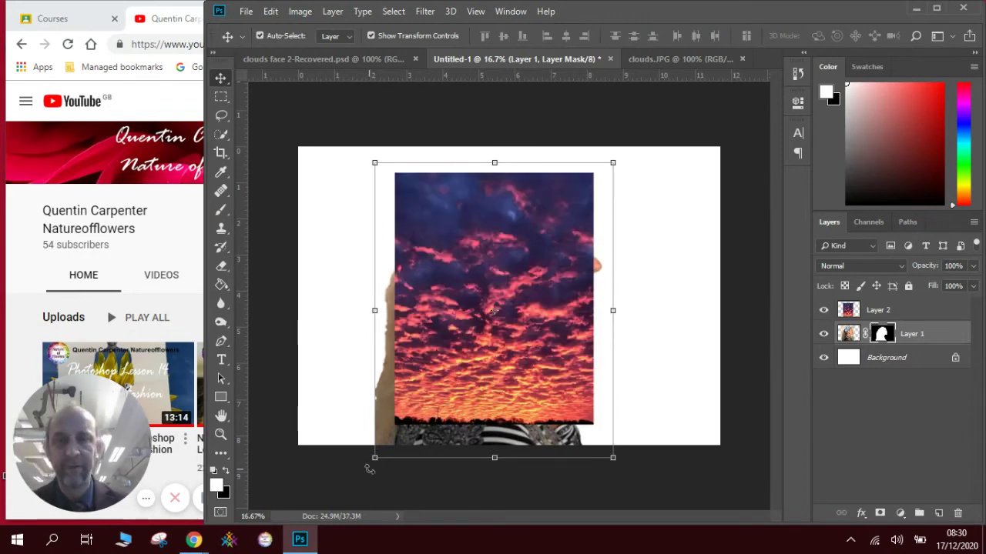
{"action": "mouse_move", "coordinate": [375, 458]}
{"action": "left_mouse_down"}
{"action": "mouse_move", "coordinate": [362, 455]}
{"action": "mouse_move", "coordinate": [374, 455]}
{"action": "left_mouse_up"}
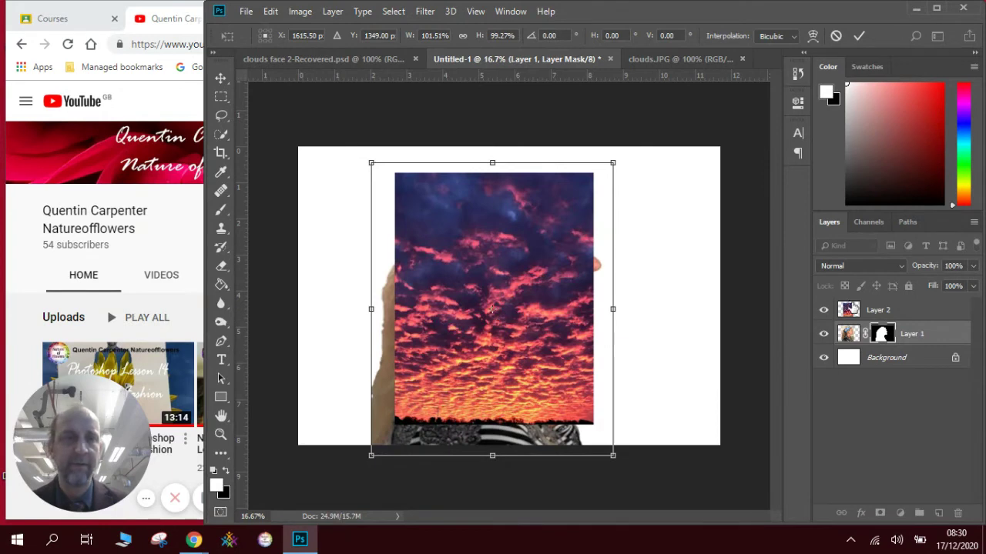
{"action": "key", "text": "Return"}
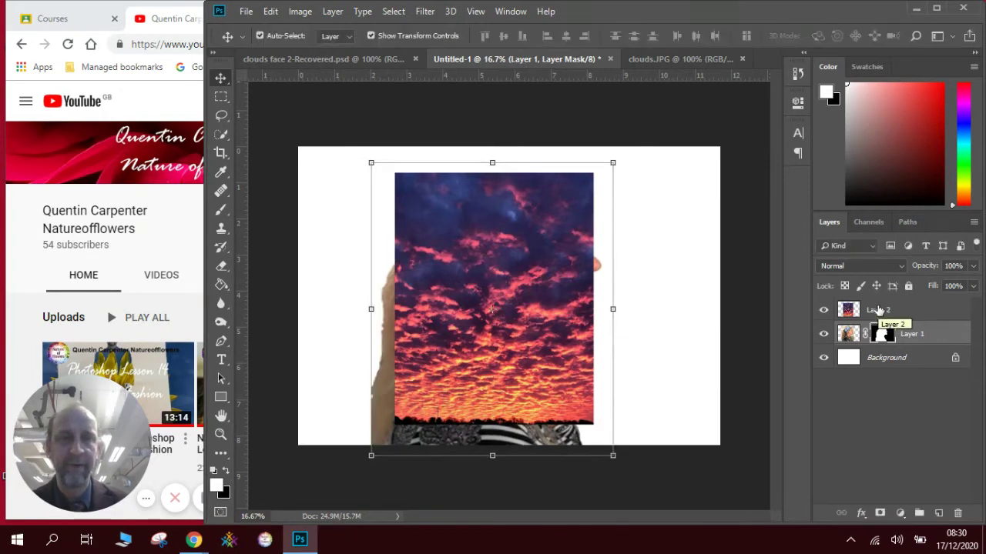
Scale the sunset clouds on Layer 2 to about 132% by 121%, covering the whole figure.
{"action": "left_click", "coordinate": [878, 310]}
{"action": "left_click_drag", "start_coordinate": [592, 174], "coordinate": [614, 151]}
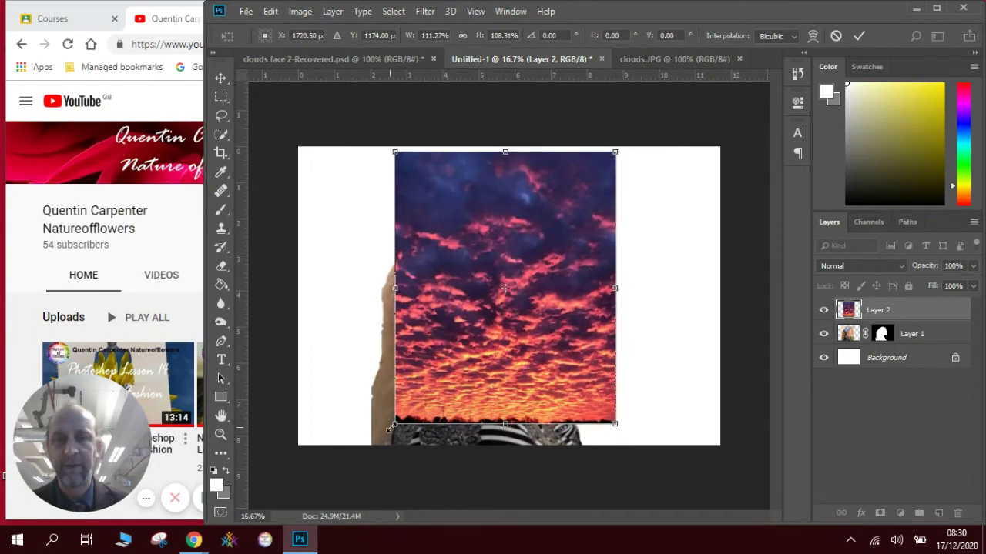
{"action": "left_click_drag", "start_coordinate": [395, 424], "coordinate": [354, 456]}
{"action": "left_click_drag", "start_coordinate": [459, 367], "coordinate": [462, 362]}
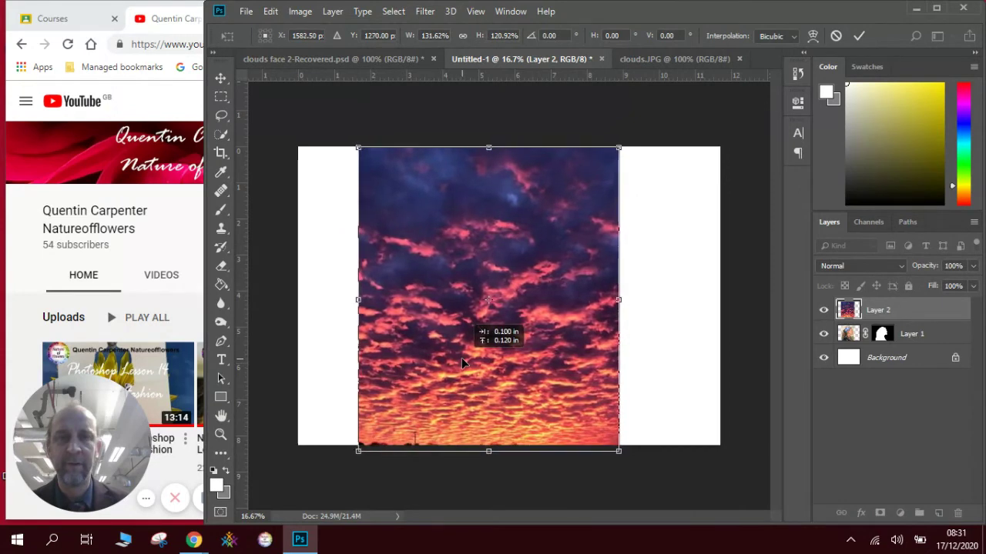
Commit the clouds resize, clip Layer 2 to the woman's layer, and shift the clouds inside the silhouette.
{"action": "key", "text": "Return"}
{"action": "right_click", "coordinate": [862, 317]}
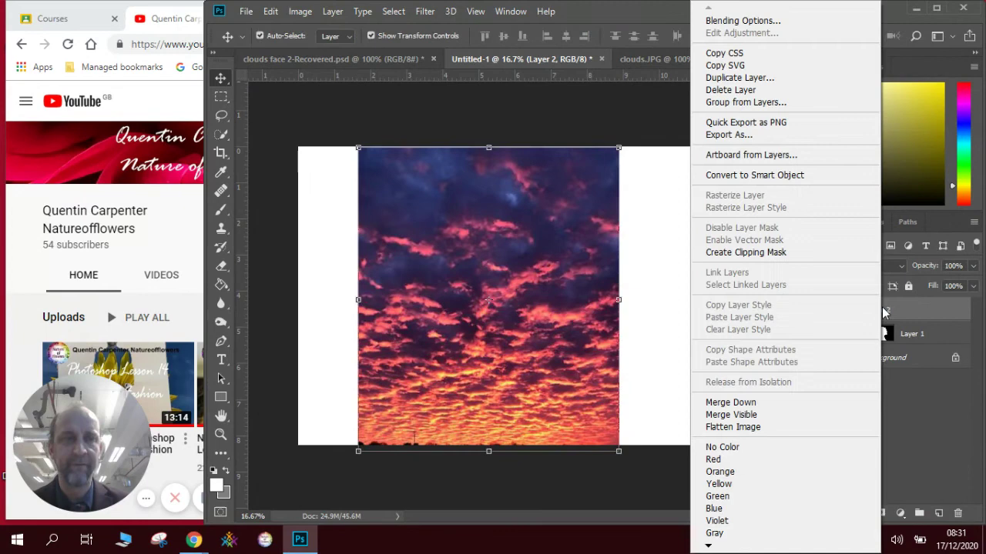
{"action": "left_click", "coordinate": [785, 254]}
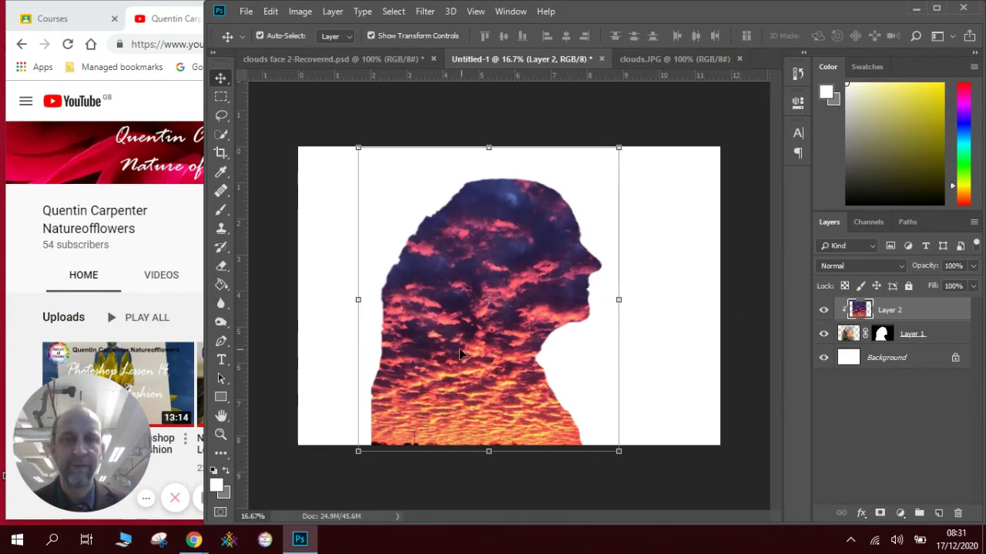
{"action": "left_click_drag", "start_coordinate": [462, 354], "coordinate": [526, 340]}
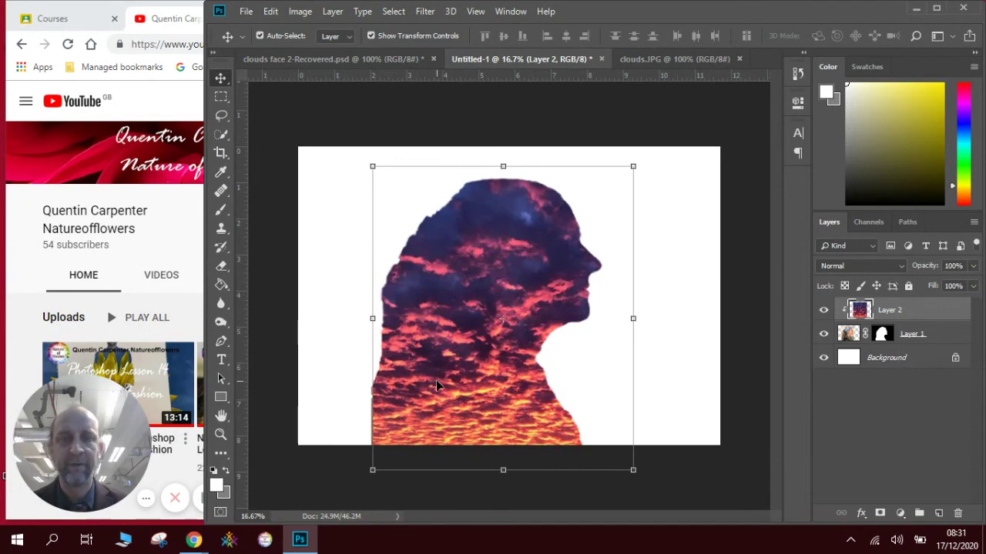
Set the clipped clouds Layer 2 opacity to 91%, then deselect.
{"action": "left_click", "coordinate": [669, 472]}
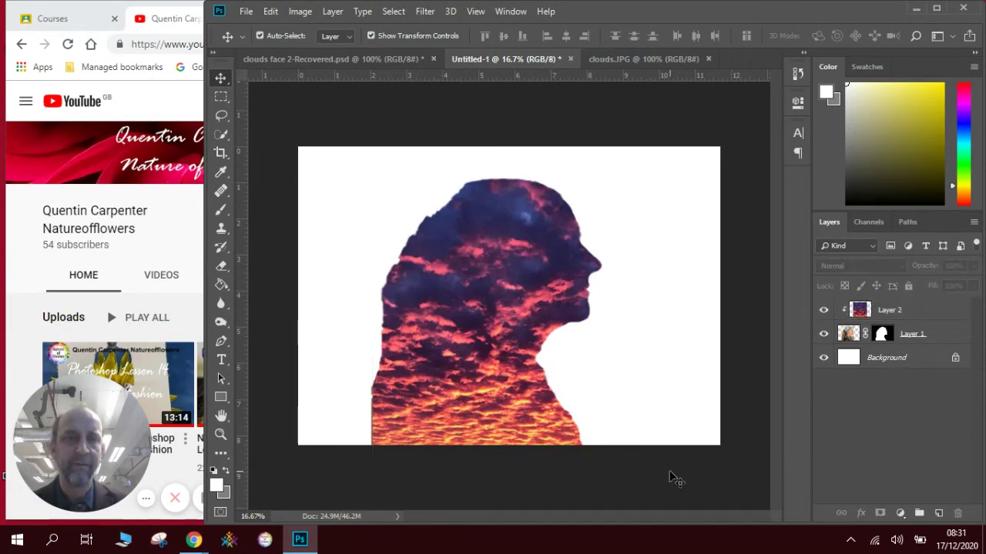
{"action": "left_click", "coordinate": [928, 313]}
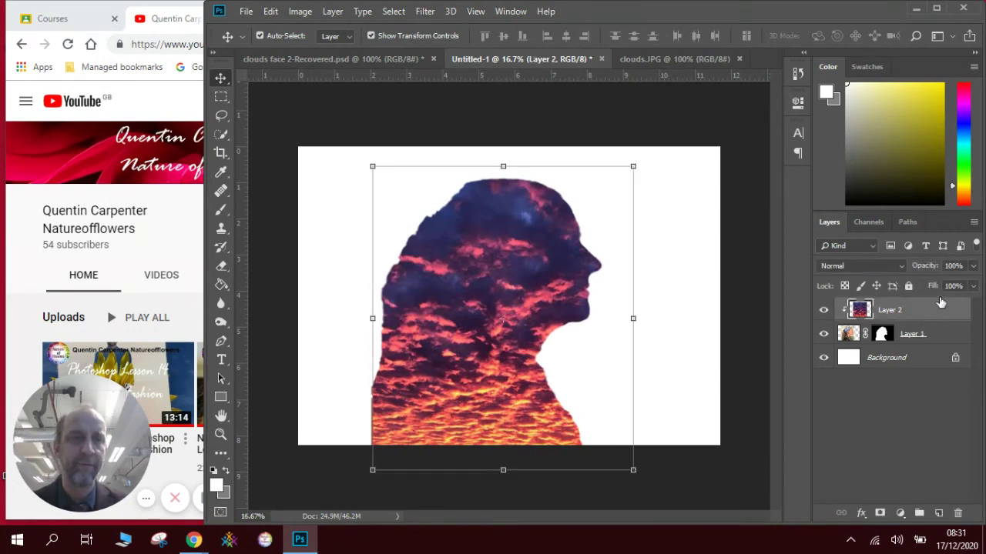
{"action": "left_click", "coordinate": [972, 286]}
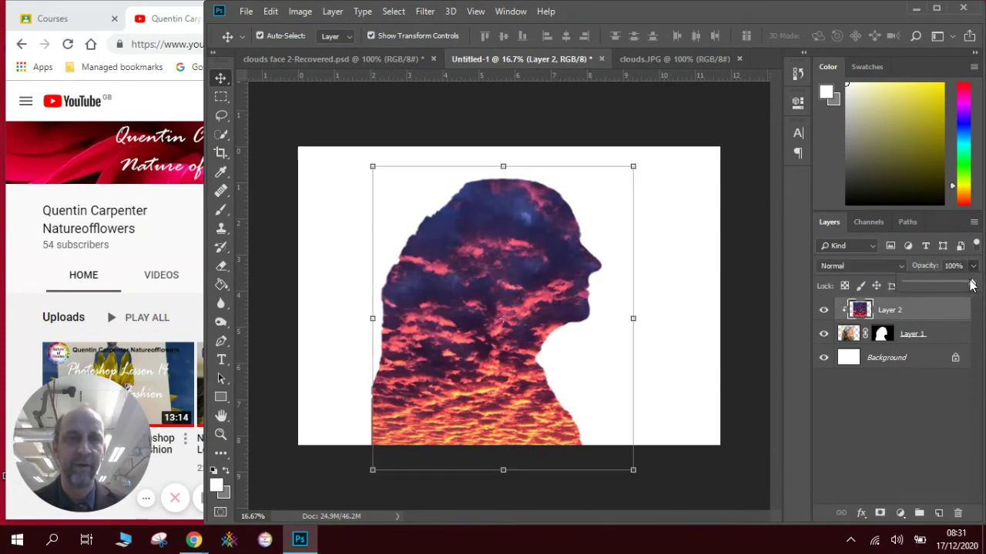
{"action": "mouse_move", "coordinate": [971, 286]}
{"action": "left_mouse_down"}
{"action": "mouse_move", "coordinate": [957, 285]}
{"action": "mouse_move", "coordinate": [968, 286]}
{"action": "left_mouse_up"}
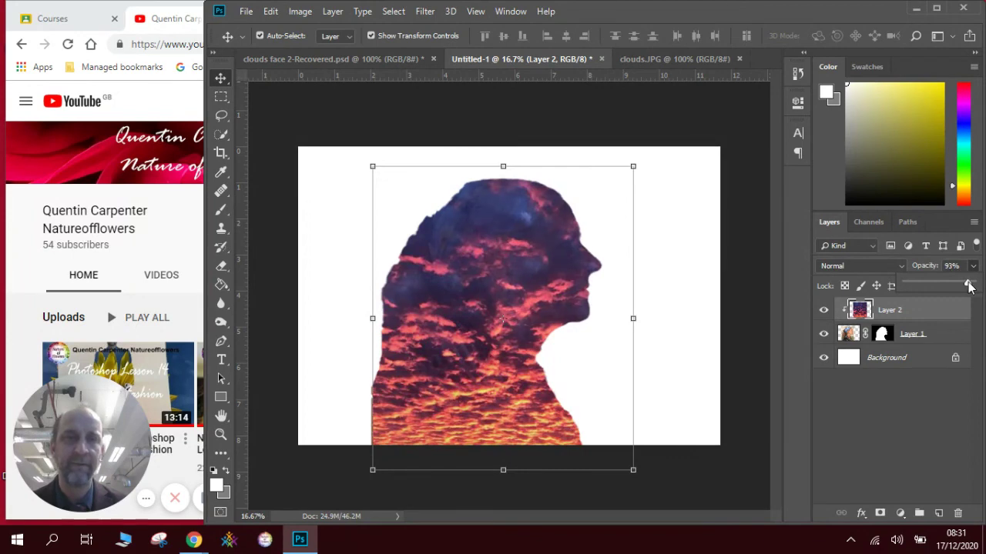
{"action": "left_click_drag", "start_coordinate": [968, 286], "coordinate": [969, 287]}
{"action": "left_click", "coordinate": [701, 476]}
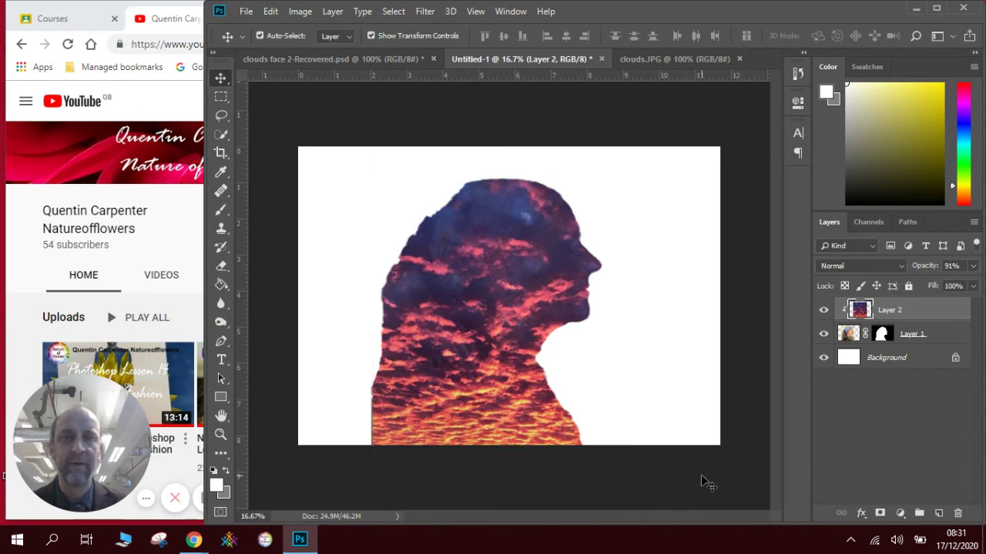